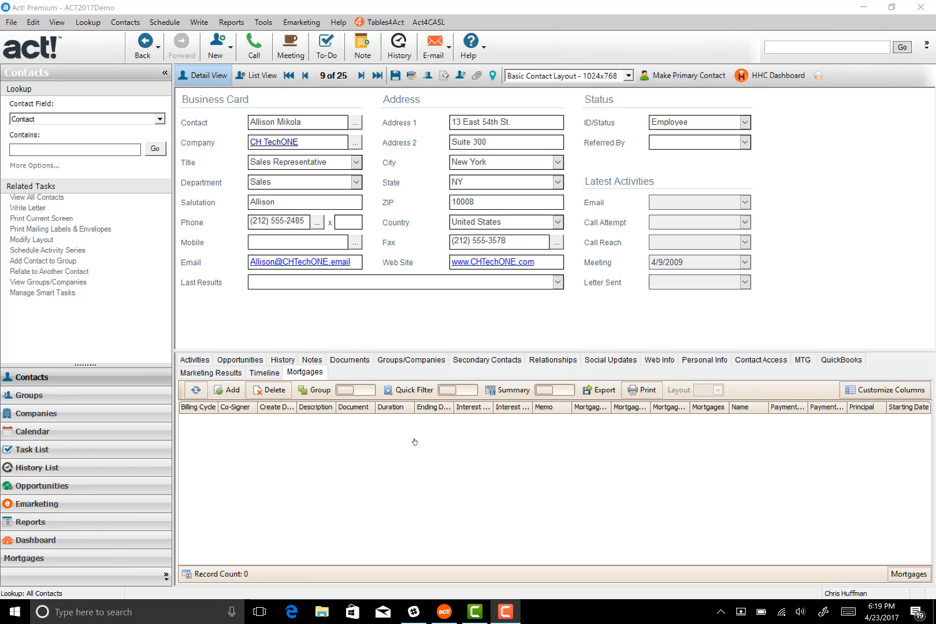
Add a mortgage record to the open contact, named Basic Mortgage, with starting date 4/23/2017
left_click(233, 393)
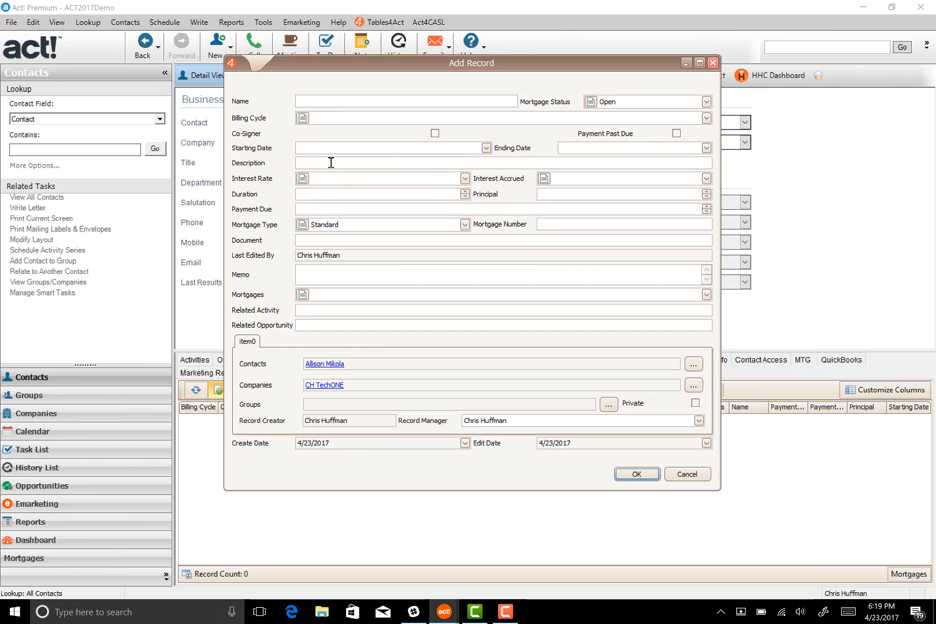
left_click(314, 103)
type("Basic Mortgage")
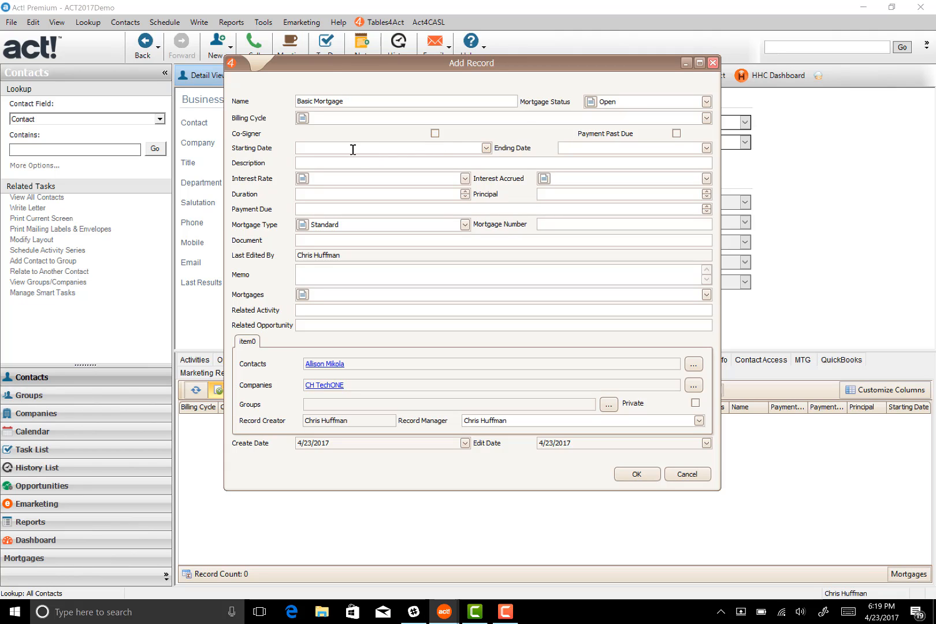
left_click(486, 148)
left_click(312, 266)
Set the mortgage's ending date to 4/29/2020 and its description to None
left_click(705, 148)
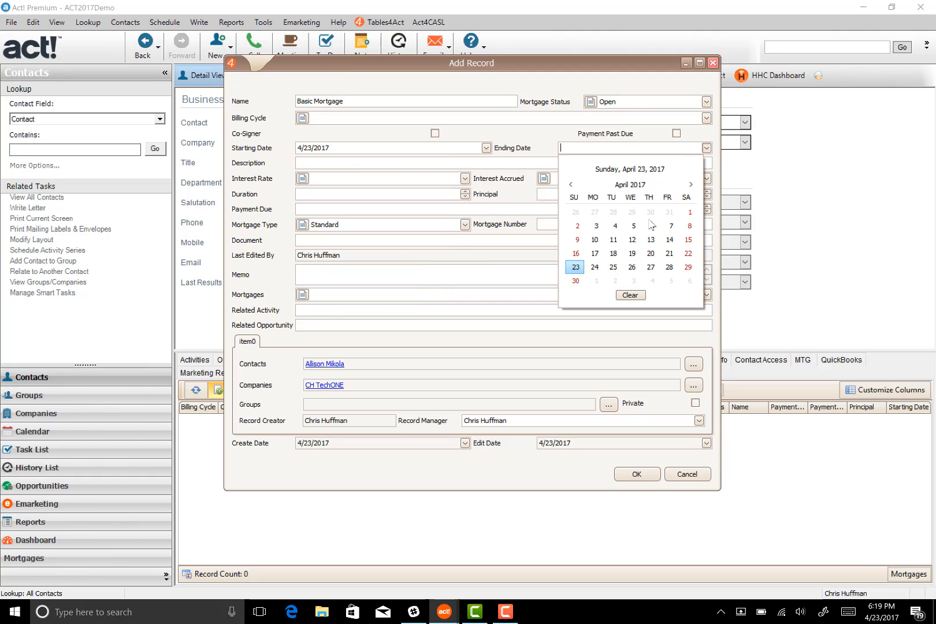
left_click(687, 266)
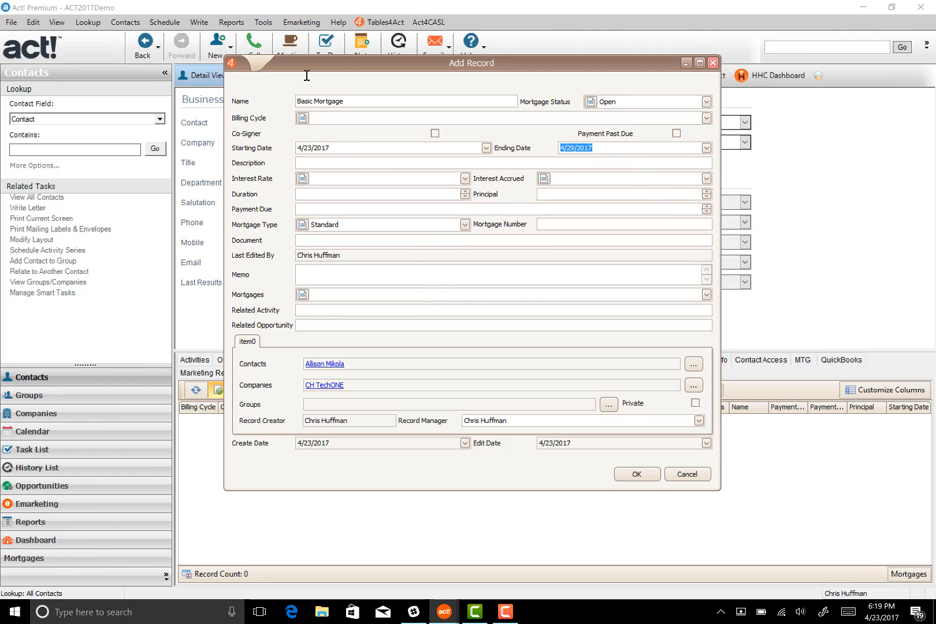
type("20")
key("Tab")
key("Tab")
Fill in the loan terms with interest rate 5%, duration 5 and principal 2000000
type("5%")
left_click(560, 179)
key("Tab")
type("5")
key("Tab")
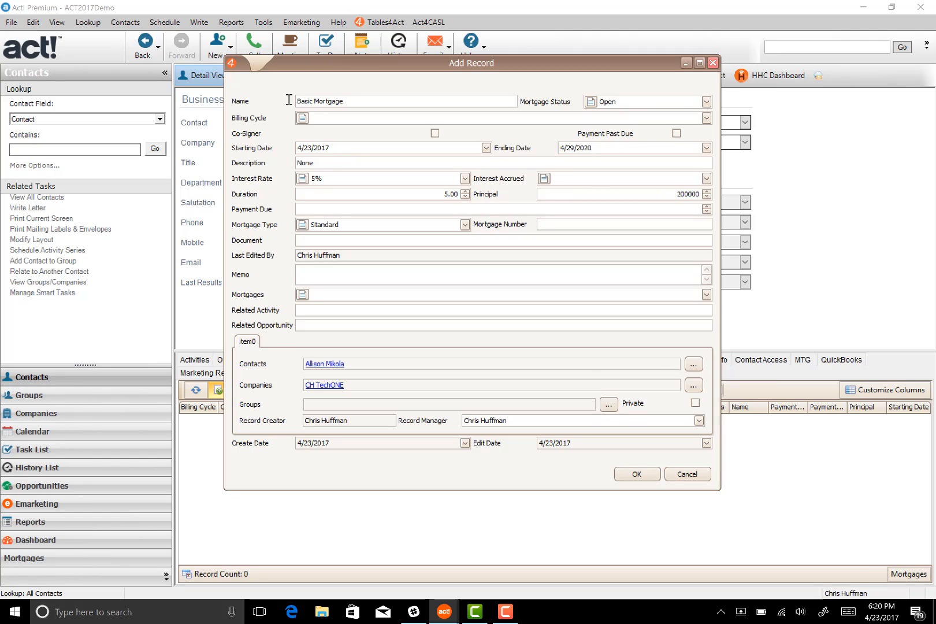
left_click(682, 193)
Check the mortgage type choices, keep Standard, and save the new mortgage record
key("alt+Down")
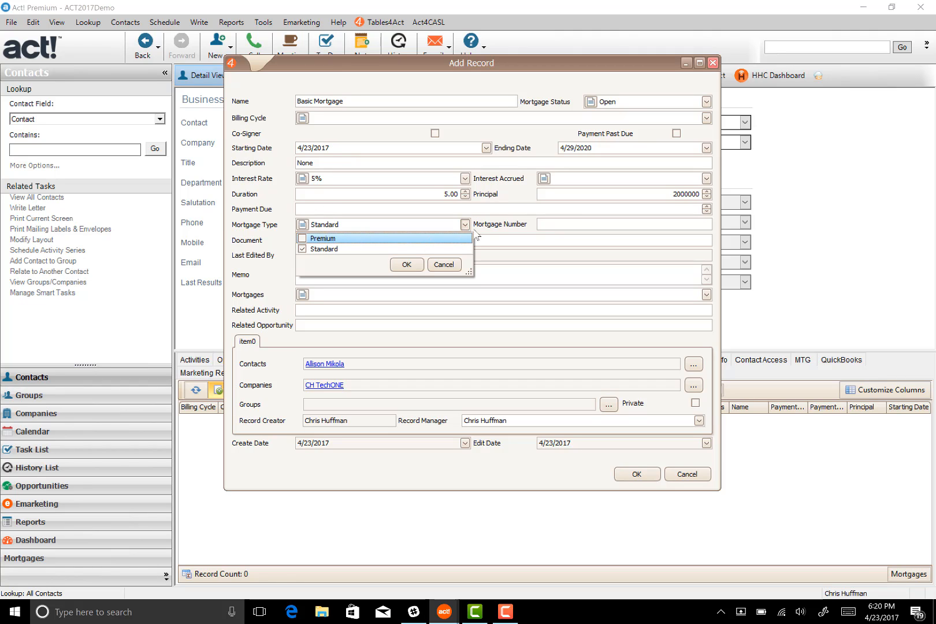
left_click(496, 228)
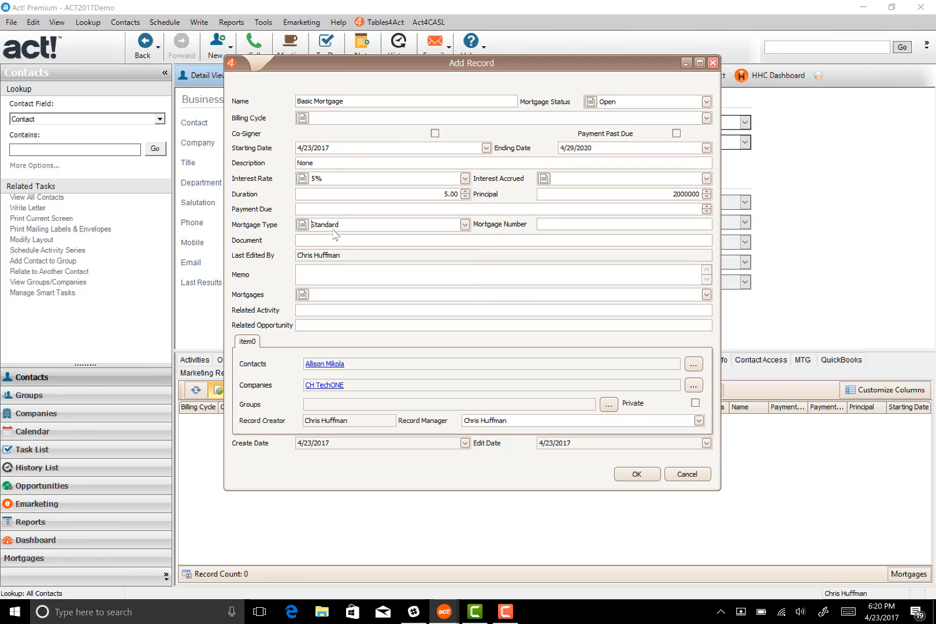
left_click(303, 225)
left_click(604, 404)
left_click(341, 271)
left_click(636, 474)
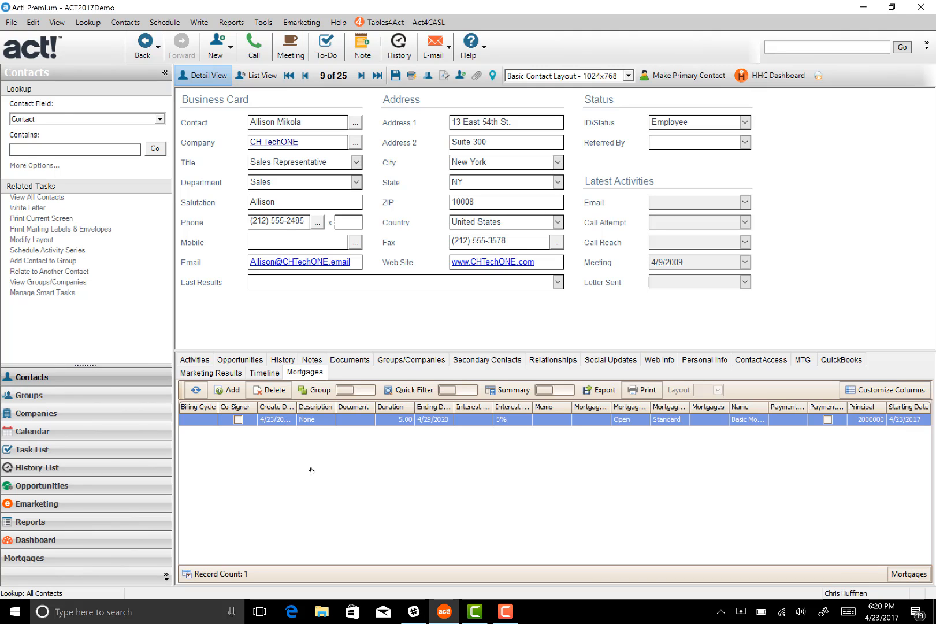
Open a blank form for another mortgage record and cancel it
left_click(228, 390)
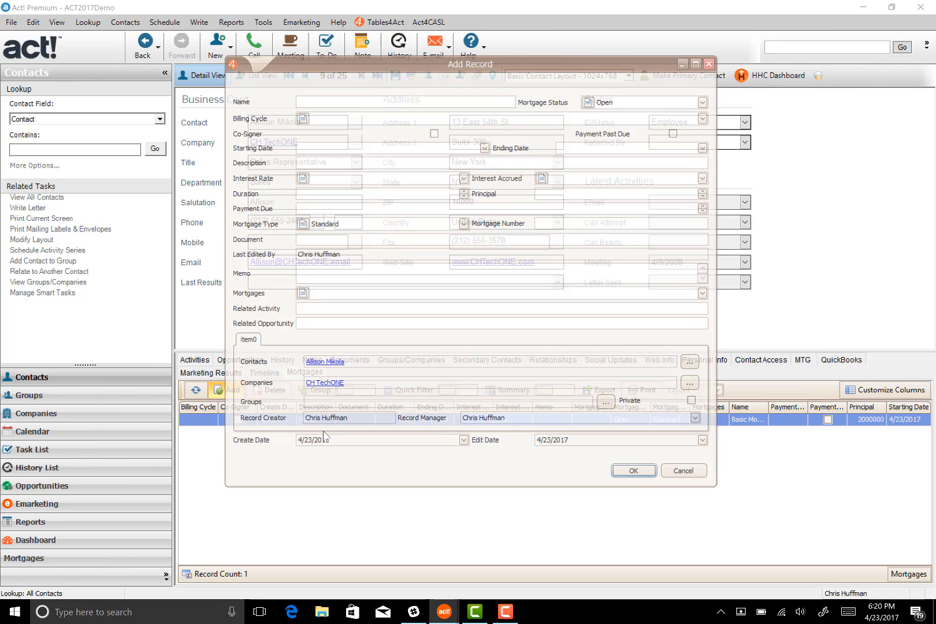
left_click(682, 471)
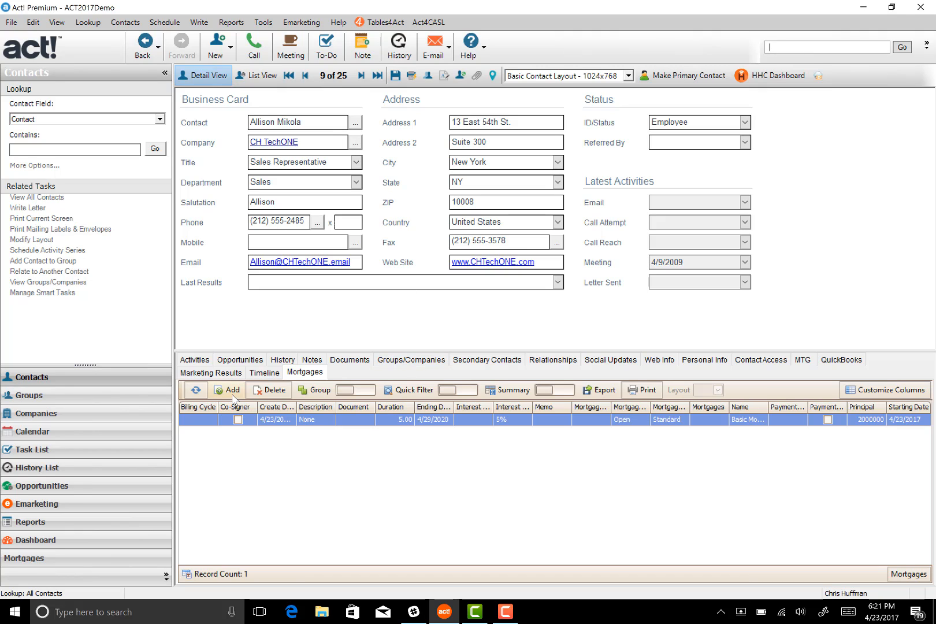
Change the Basic Mortgage record's mortgage status to Closed and save it
double_click(402, 419)
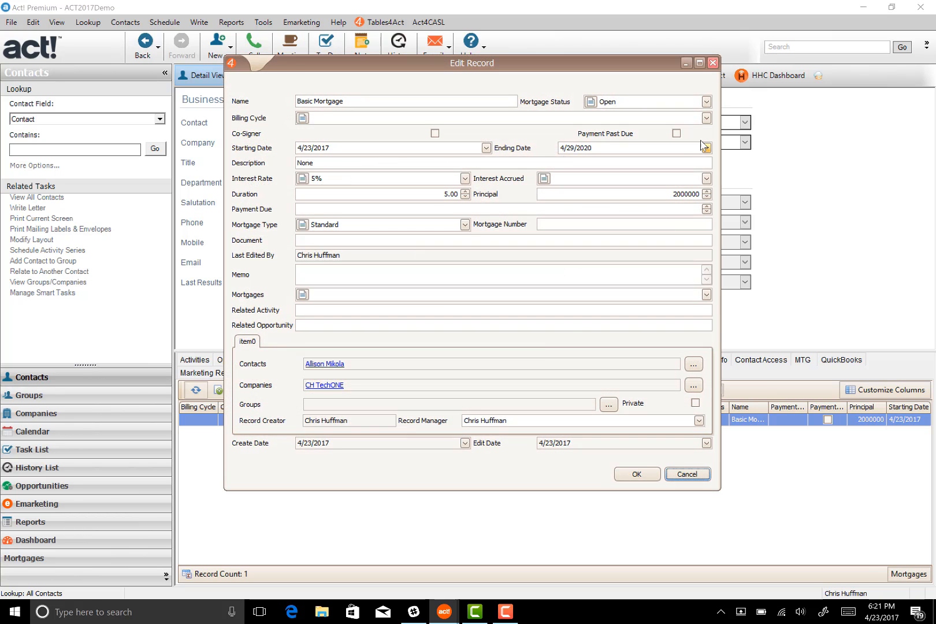
left_click(706, 102)
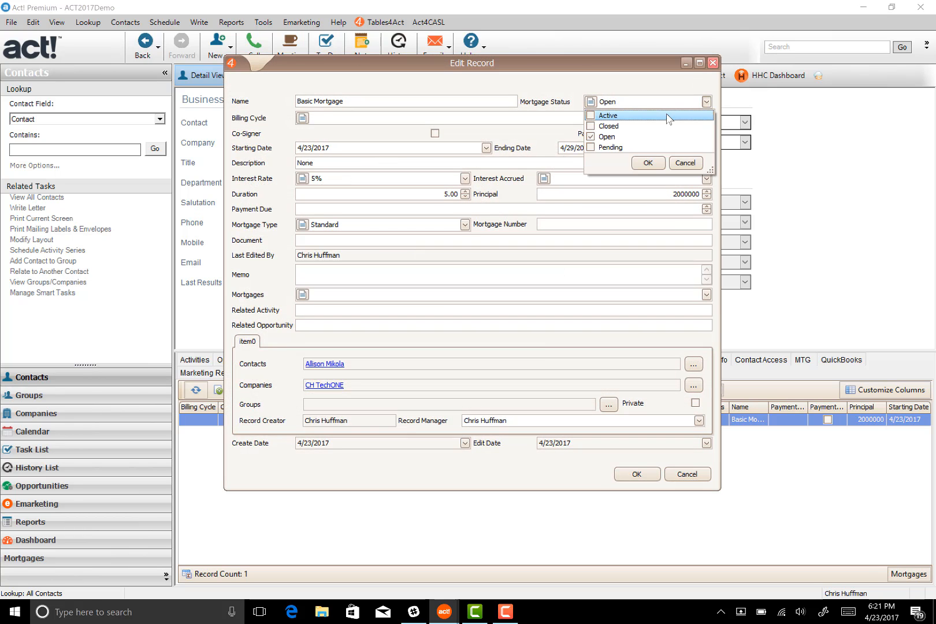
left_click(619, 127)
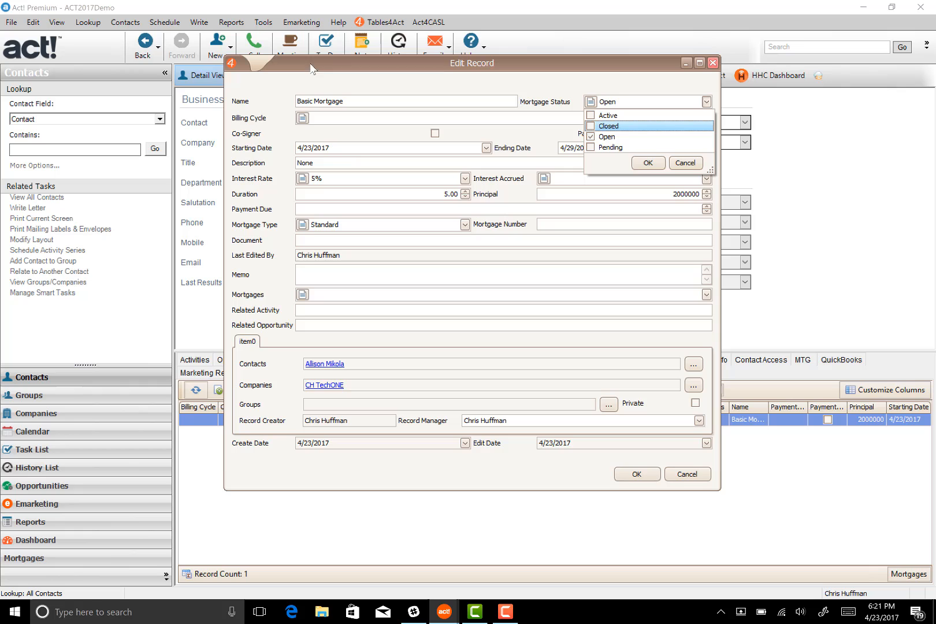
left_click(647, 163)
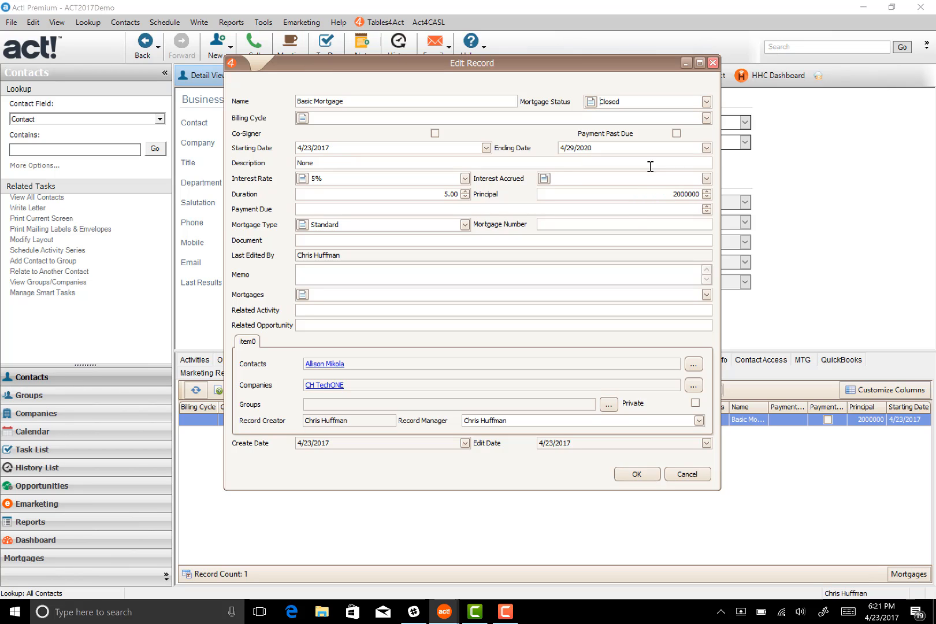
left_click(636, 473)
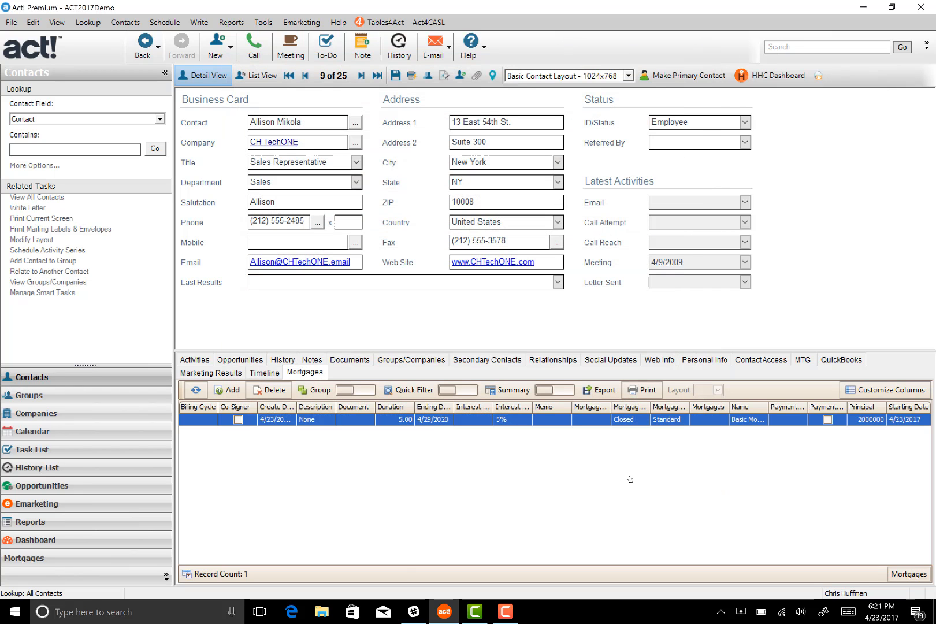
View the filter values for the mortgage status column in the contact's mortgages without applying a filter
left_click(646, 406)
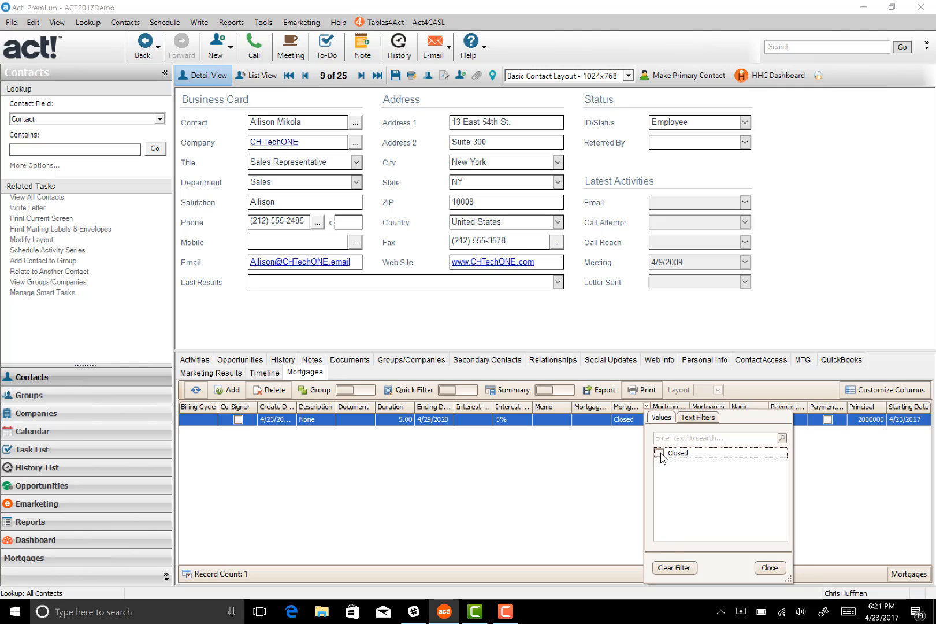
left_click(769, 568)
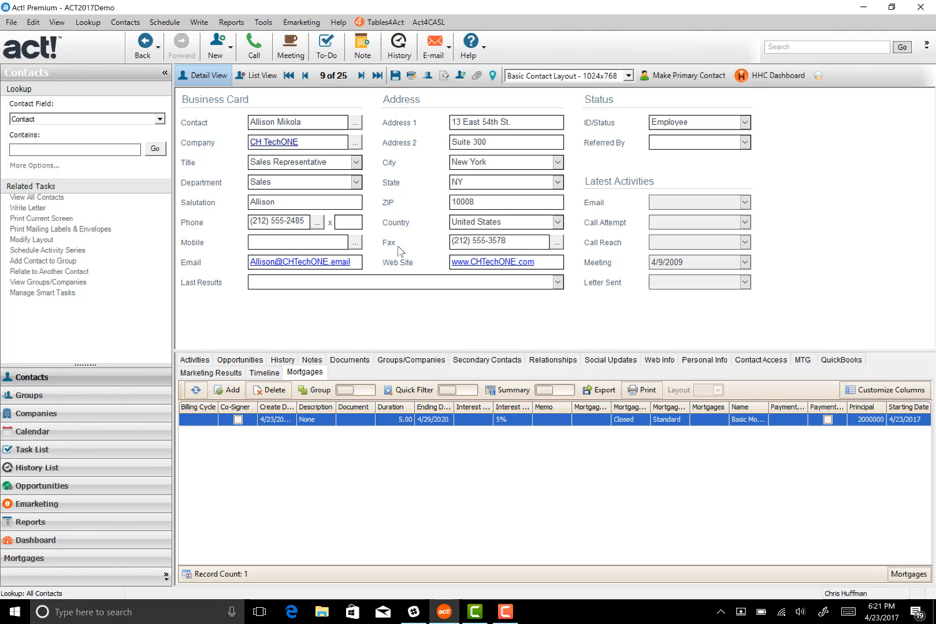
Open the database-wide Mortgages list and view the filter options of the Principal and Interest Rate columns
left_click(30, 559)
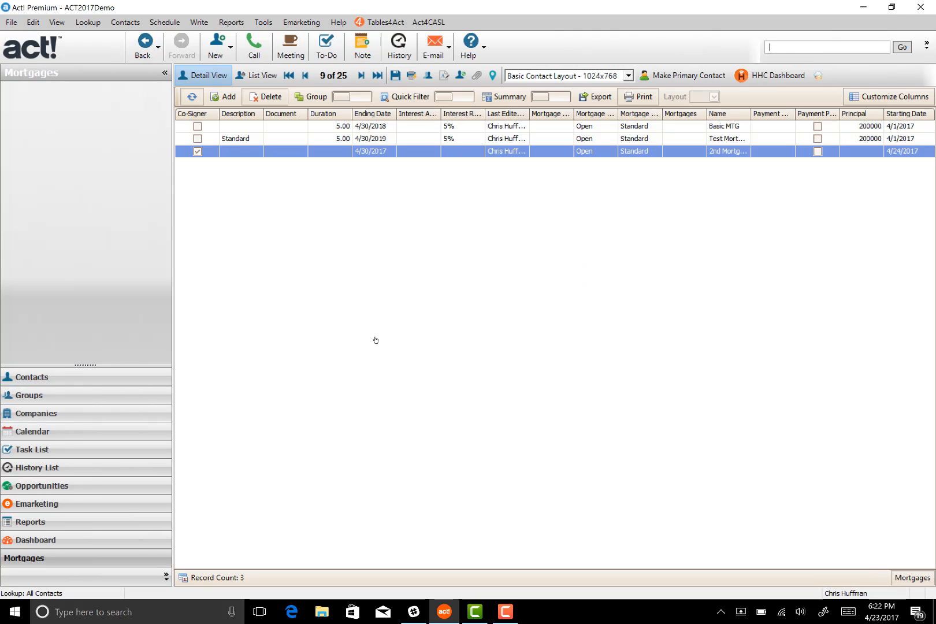
left_click(176, 171)
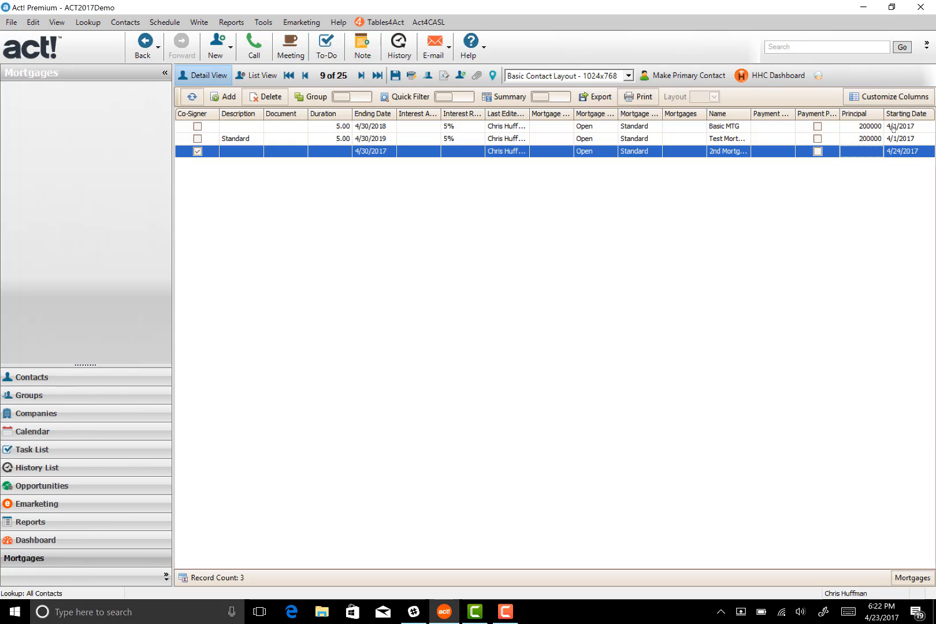
left_click(879, 114)
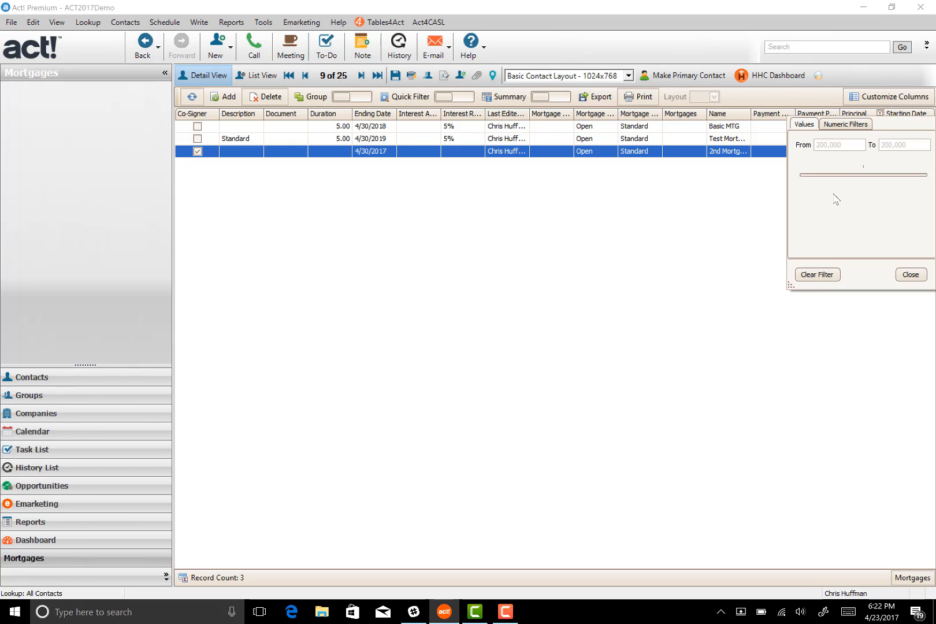
left_click(902, 276)
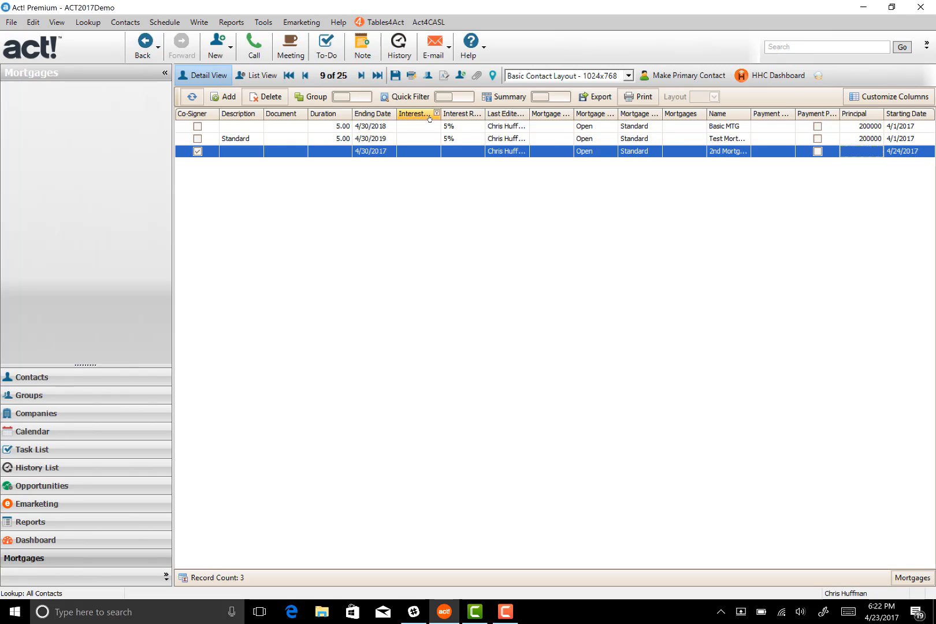
left_click(481, 113)
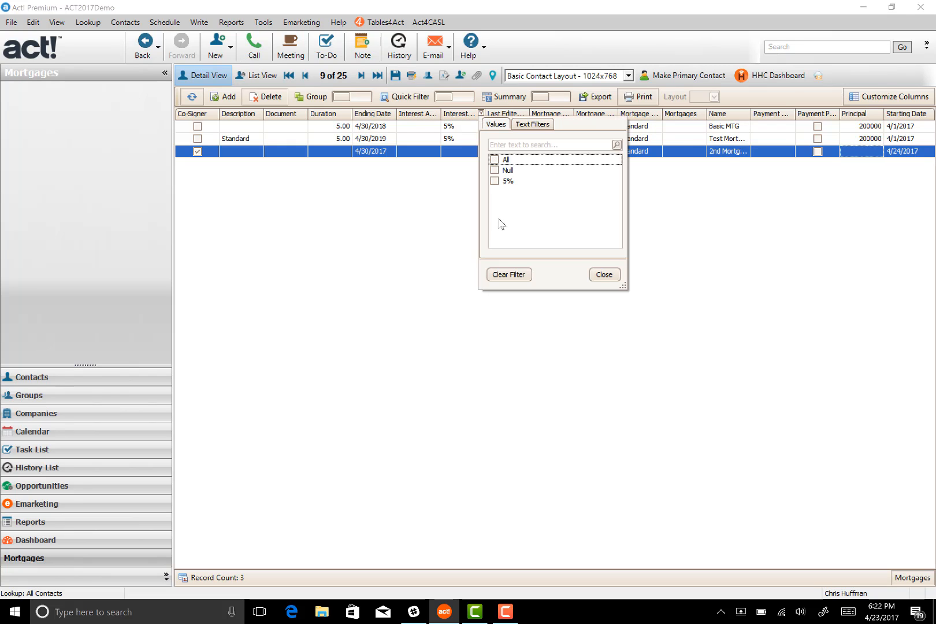
left_click(604, 278)
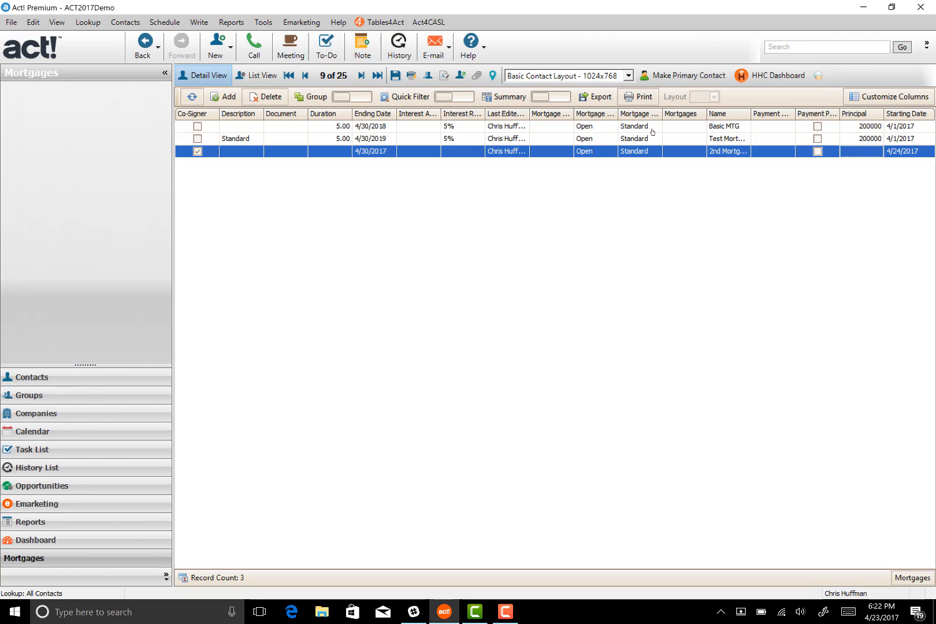
Turn on the summary row in the Mortgages list and add a Sum for the Principal column
left_click(553, 97)
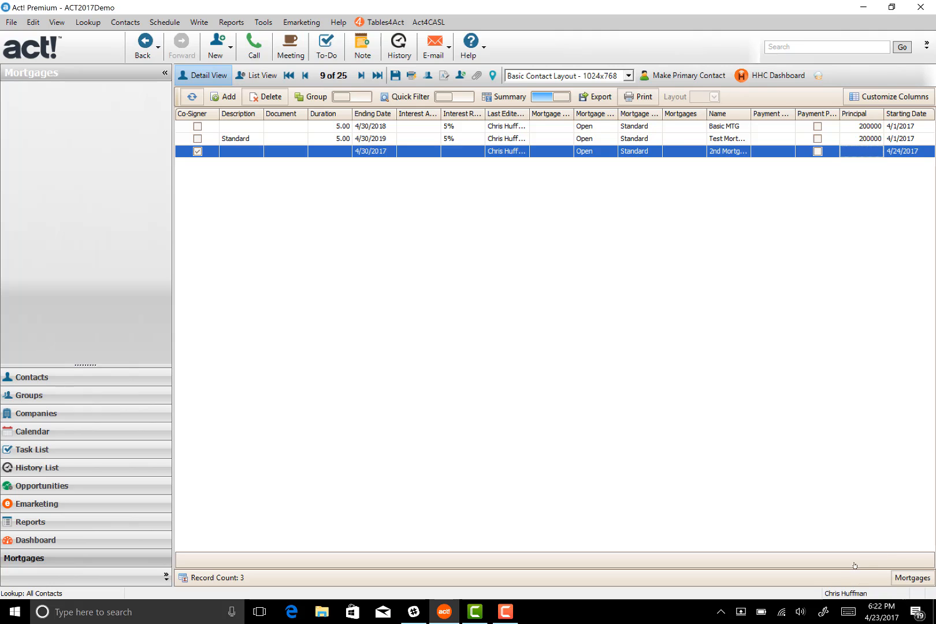
right_click(870, 561)
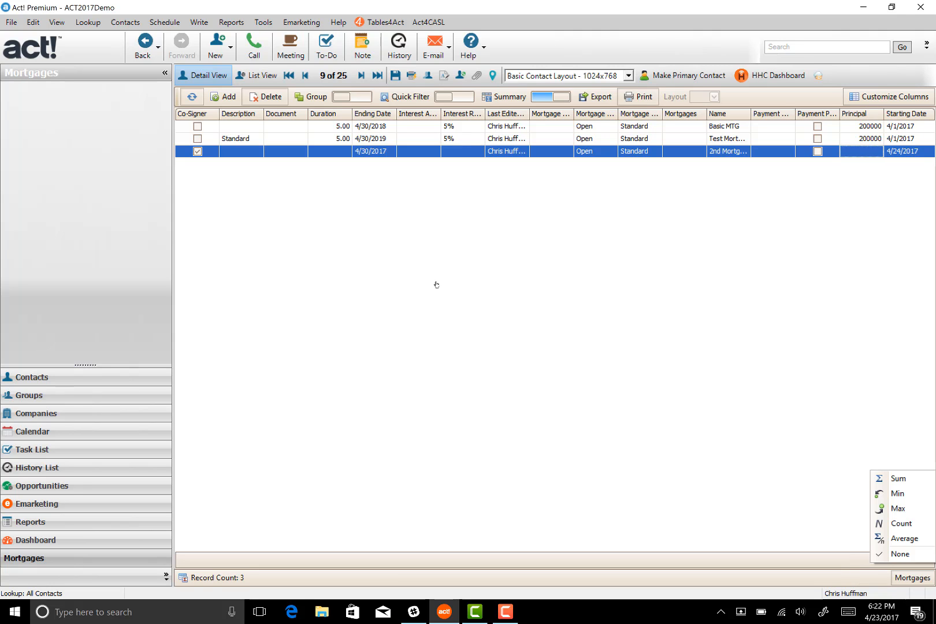
left_click(911, 479)
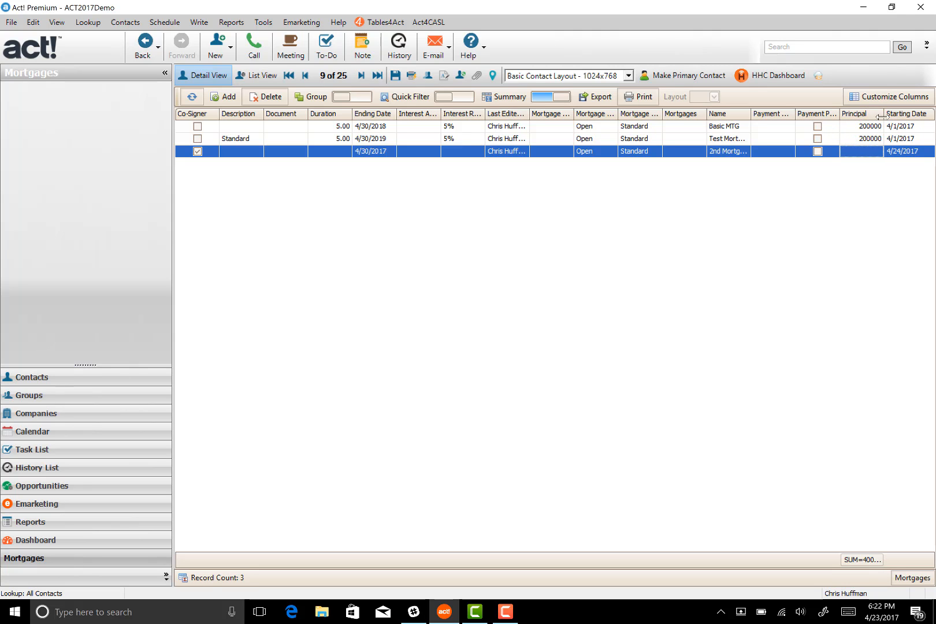
Widen the Principal column, best-fit all columns, and refresh the Mortgages list
left_click_drag(879, 114, 896, 115)
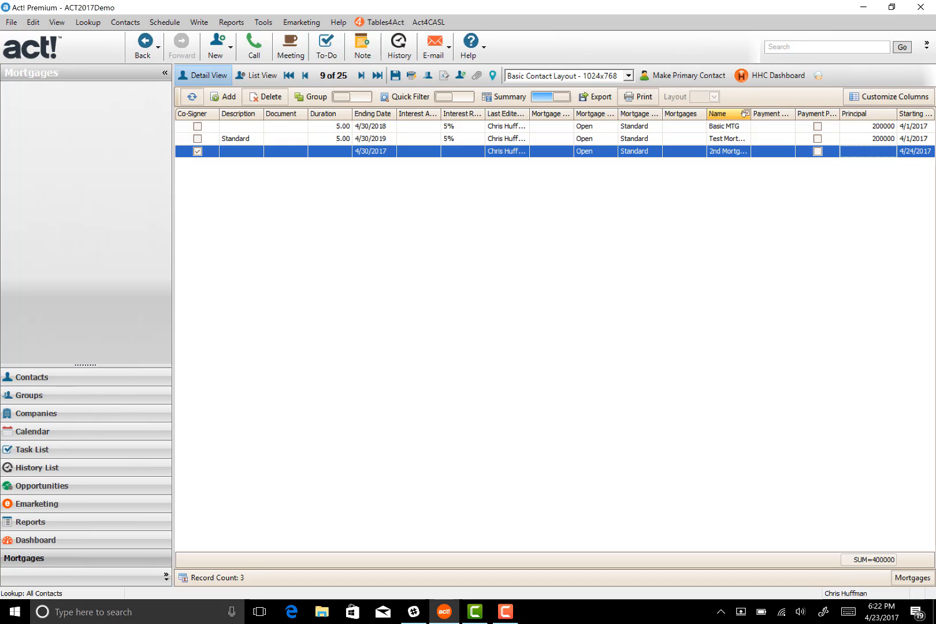
right_click(727, 119)
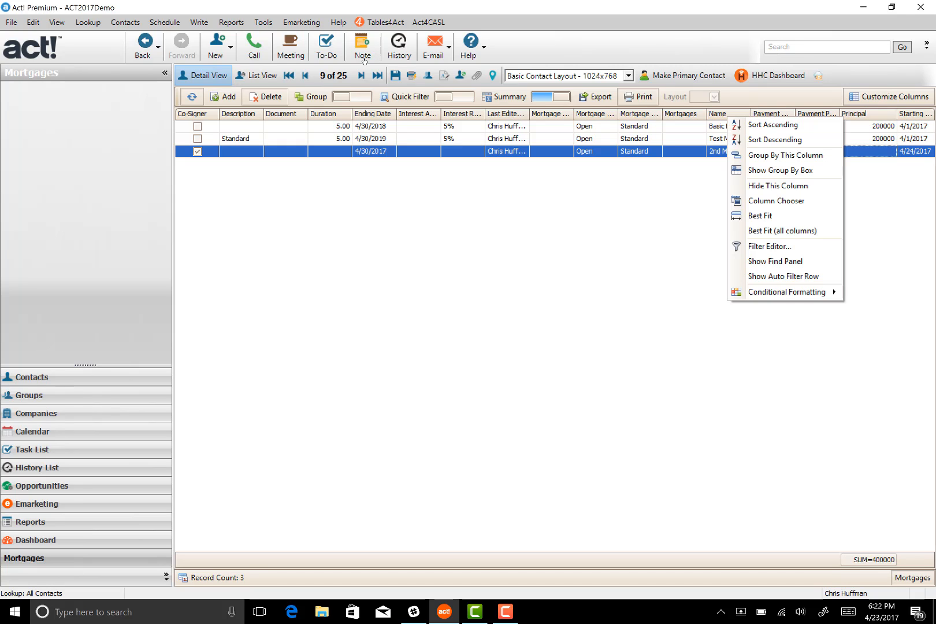
left_click(797, 230)
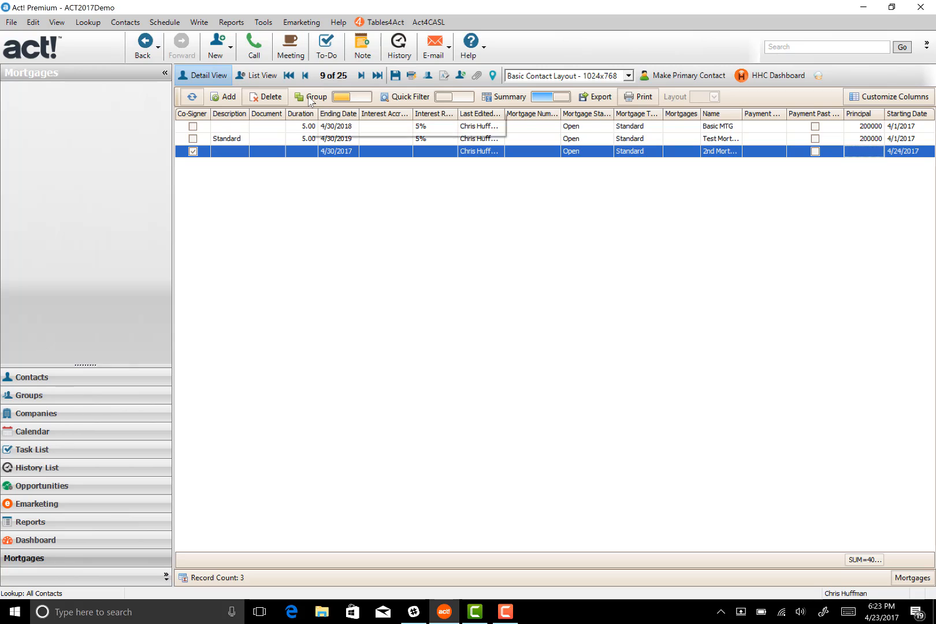
left_click(191, 97)
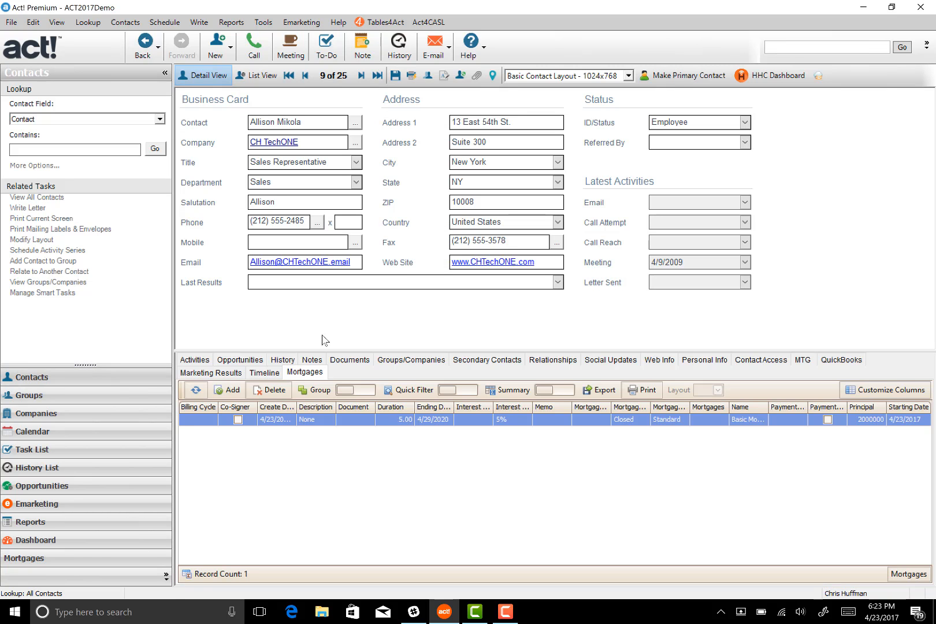
Examine the contact's MTG detail fields and compare them with the columns in the contact list
left_click(803, 360)
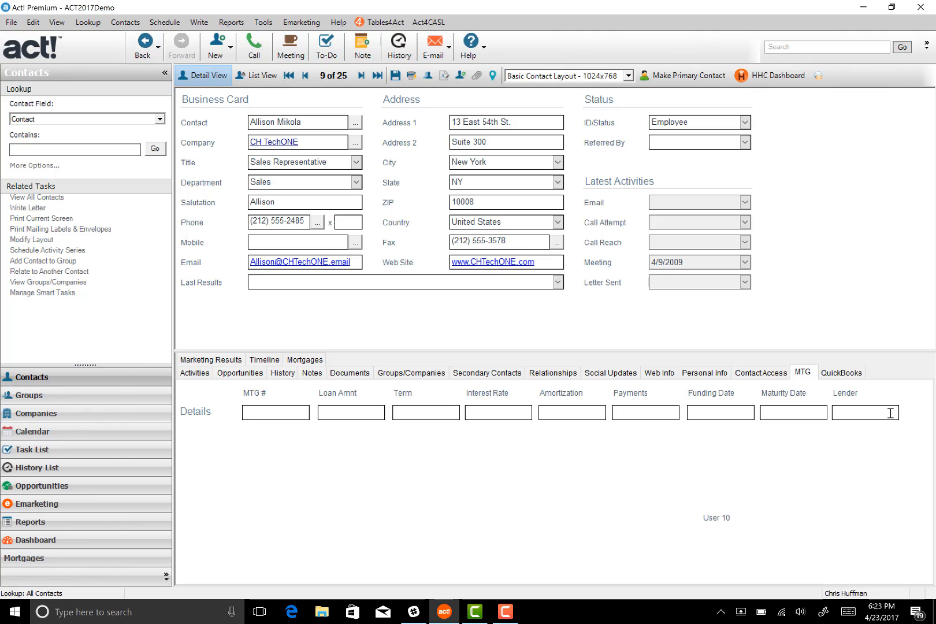
left_click(275, 412)
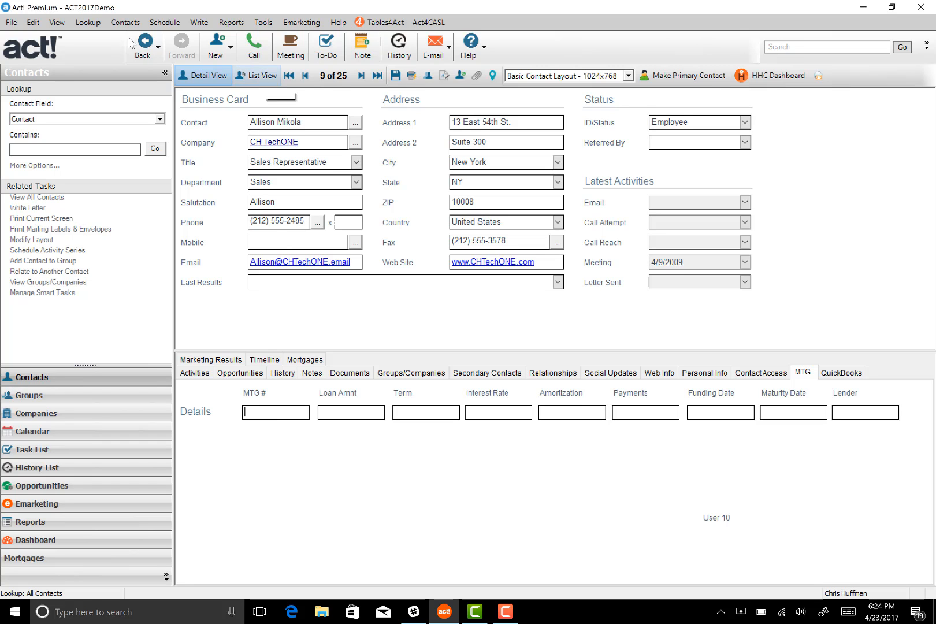
left_click(257, 75)
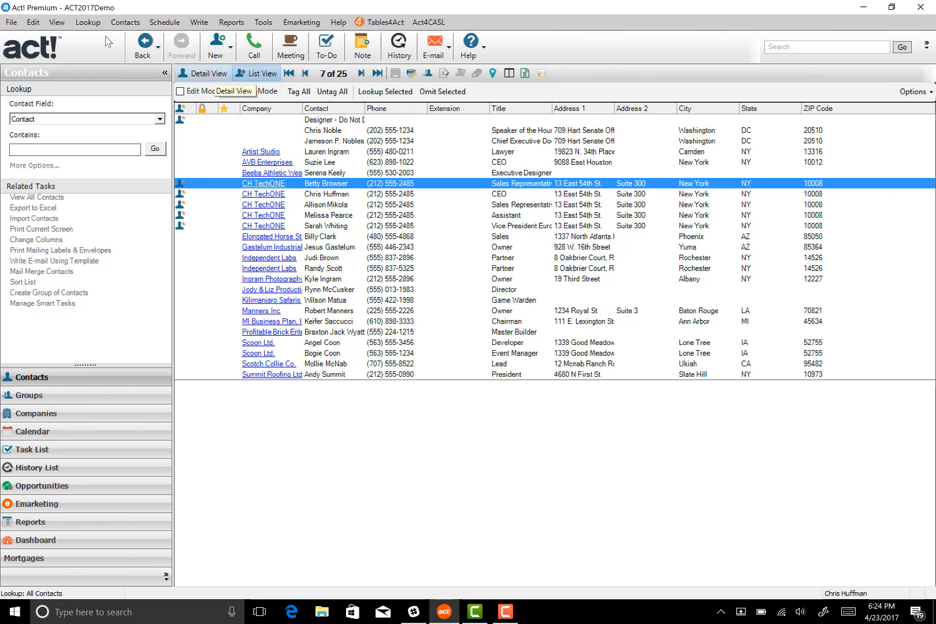
left_click(212, 75)
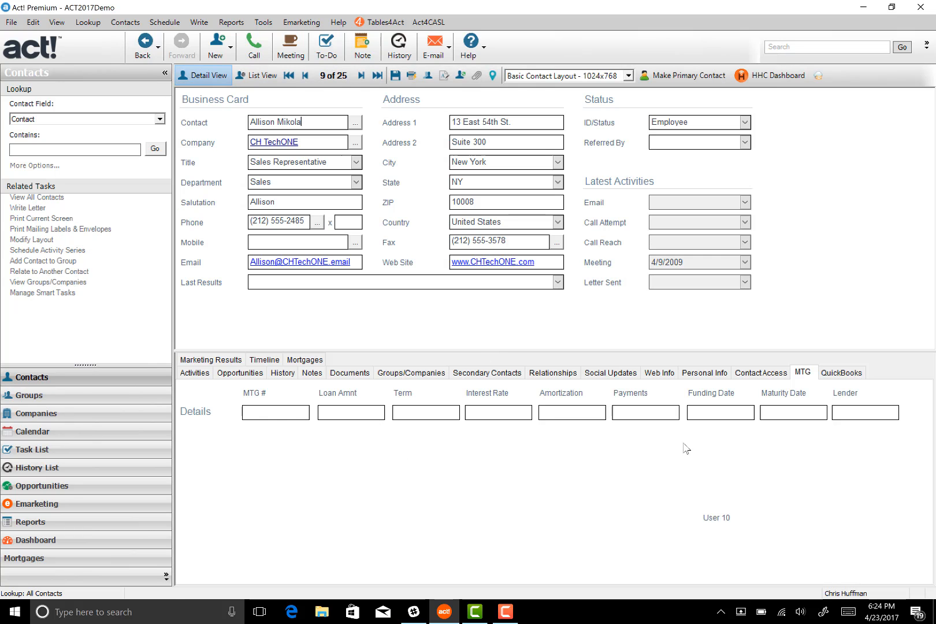
left_click(256, 75)
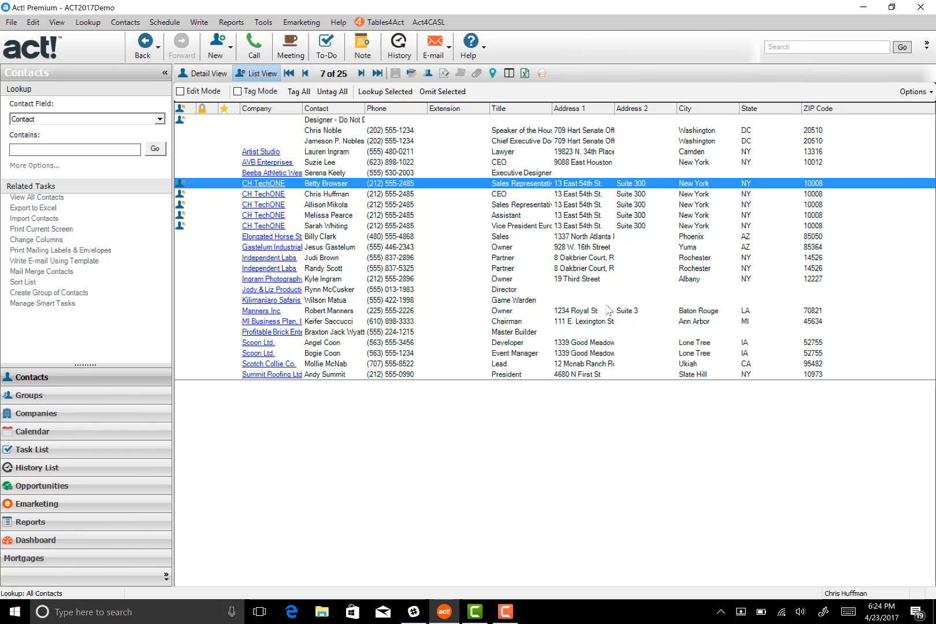
left_click(197, 74)
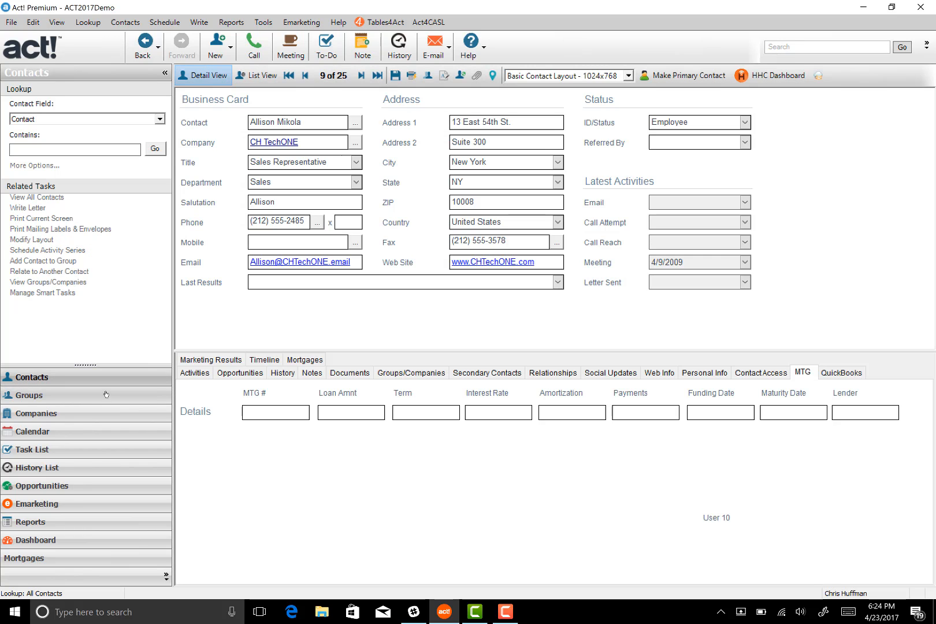
Review the contact's own mortgage records and compare them with the database-wide Mortgages list
left_click(304, 360)
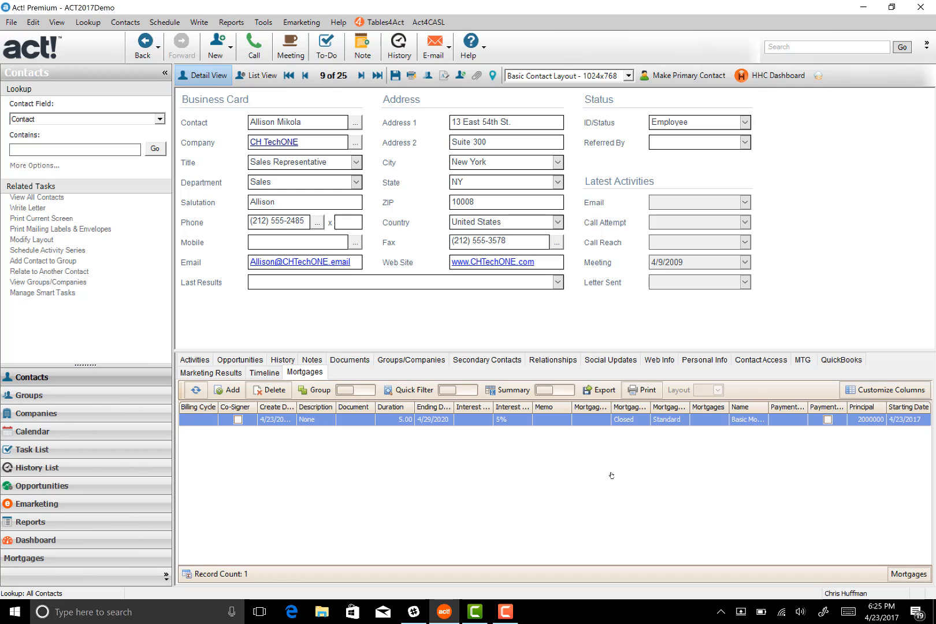
left_click(13, 559)
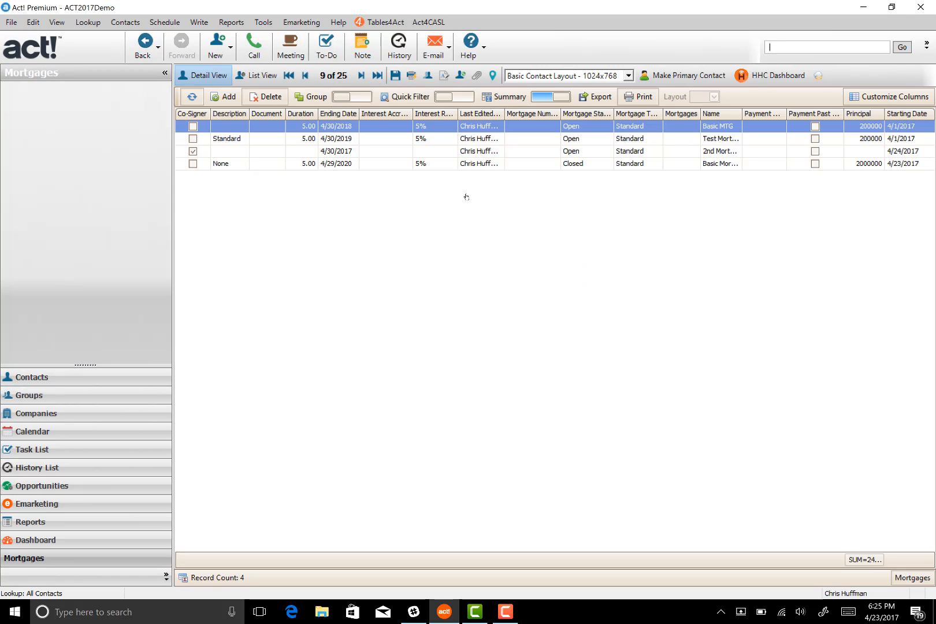